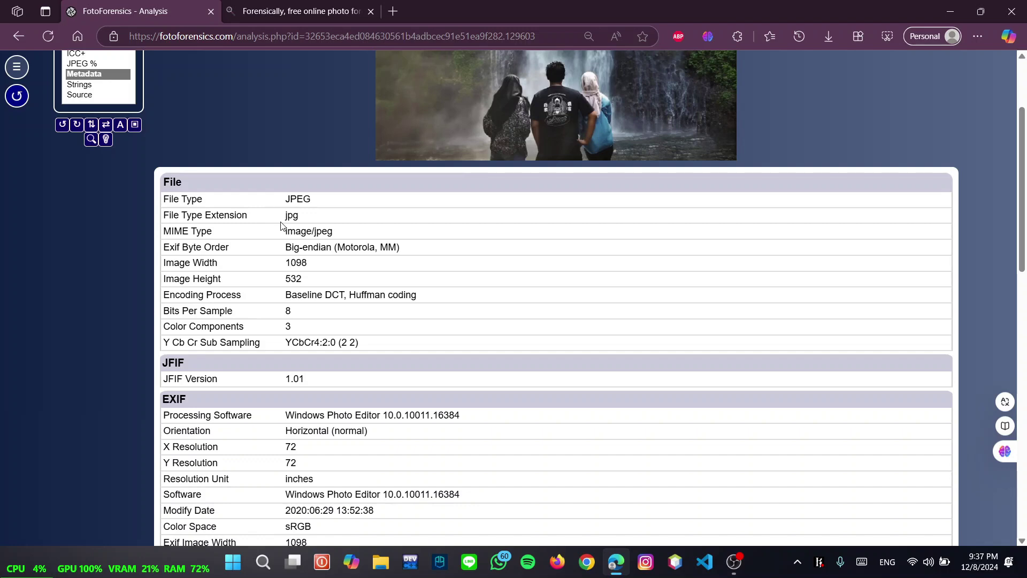
Examine the waterfall photo's File, JFIF and EXIF metadata for file format, dimensions, processing software and modification date
{"action": "scroll", "coordinate": [280, 225], "scroll_direction": "down", "scroll_amount": 3}
{"action": "scroll", "coordinate": [309, 288], "scroll_direction": "up", "scroll_amount": 3}
{"action": "scroll", "coordinate": [335, 214], "scroll_direction": "down", "scroll_amount": 2}
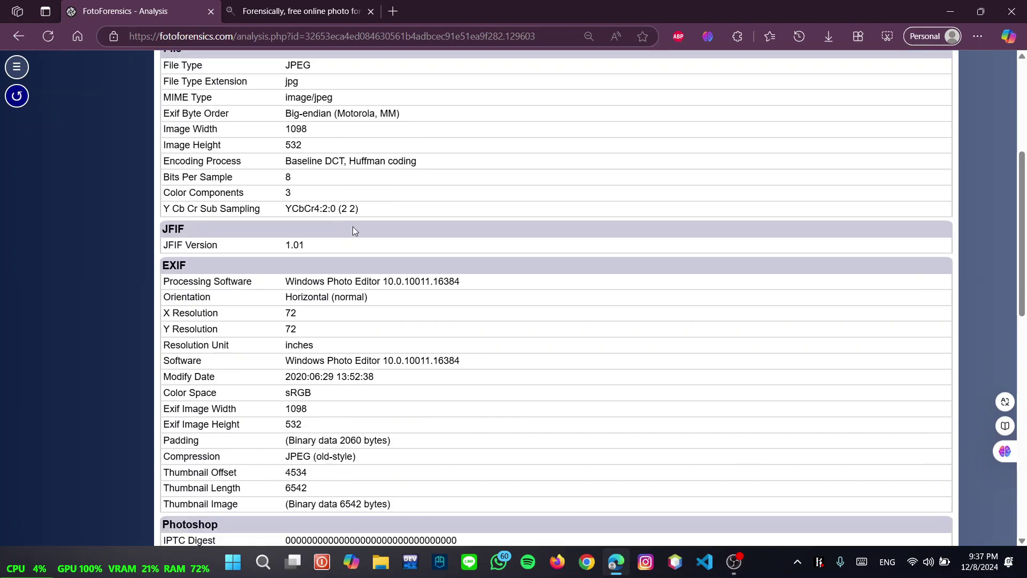
{"action": "scroll", "coordinate": [353, 230], "scroll_direction": "down", "scroll_amount": 4}
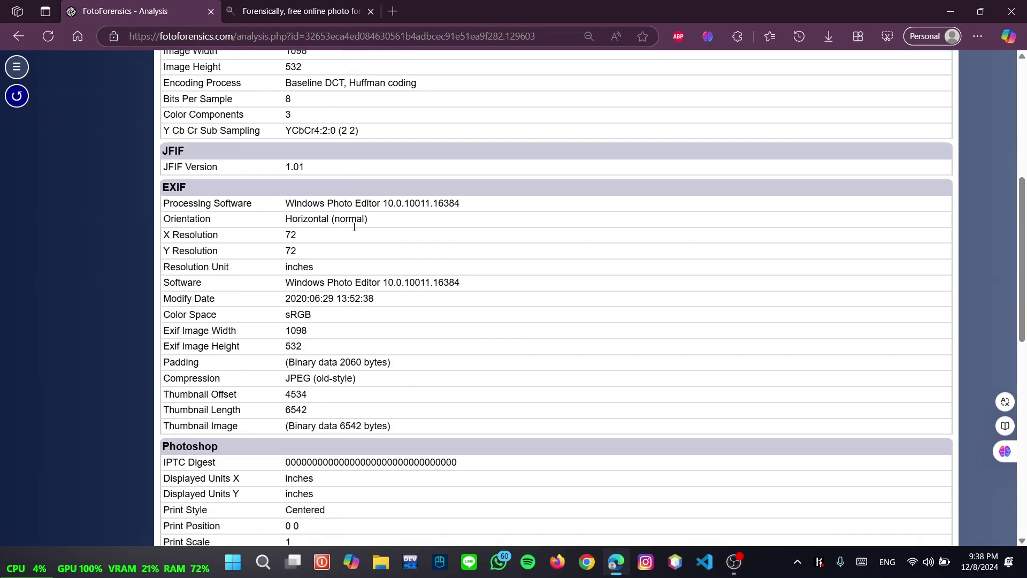
{"action": "scroll", "coordinate": [298, 384], "scroll_direction": "down", "scroll_amount": 2}
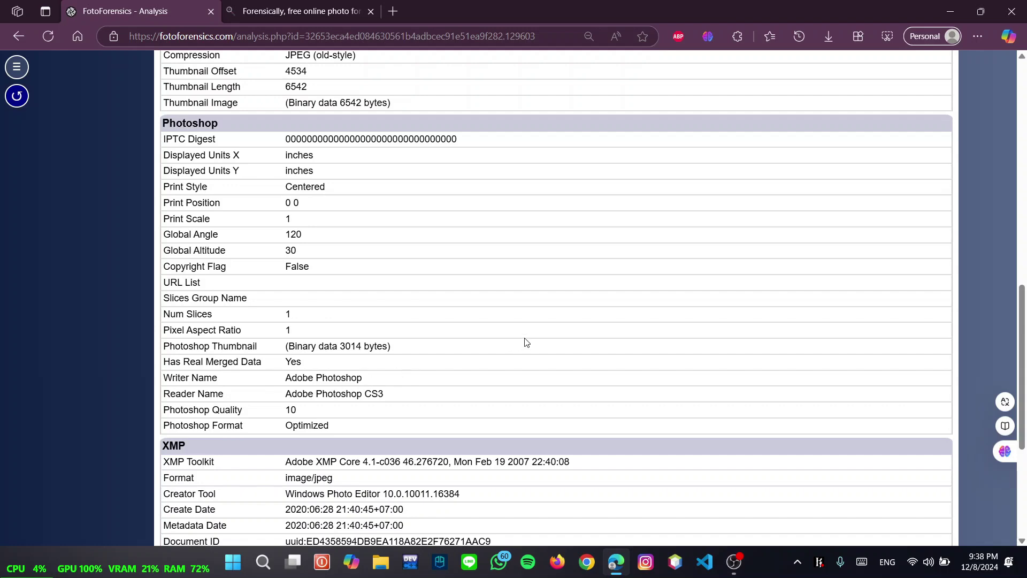
{"action": "scroll", "coordinate": [524, 341], "scroll_direction": "up", "scroll_amount": 3}
{"action": "scroll", "coordinate": [526, 343], "scroll_direction": "up", "scroll_amount": 3}
{"action": "scroll", "coordinate": [527, 342], "scroll_direction": "up", "scroll_amount": 3}
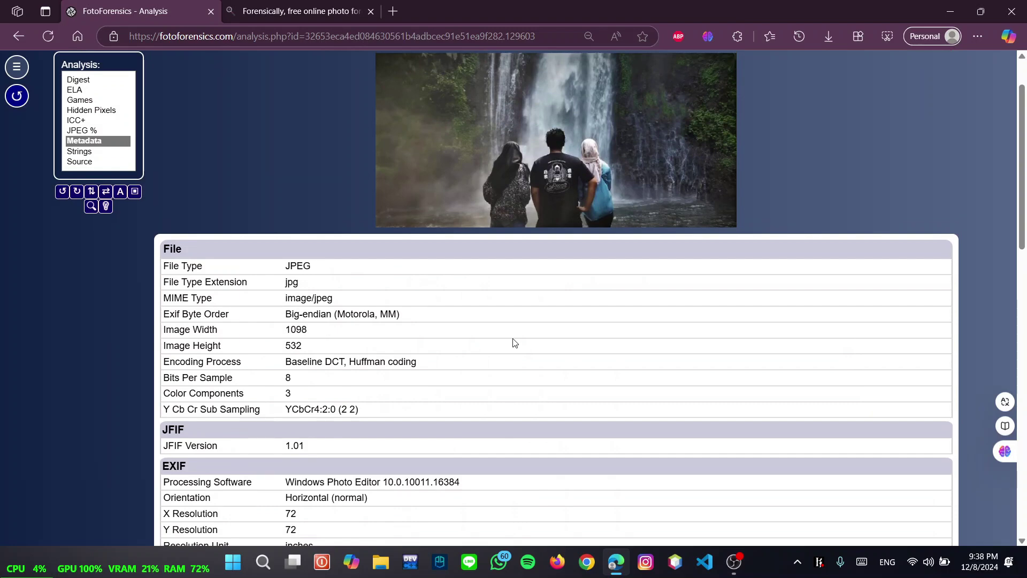
{"action": "scroll", "coordinate": [517, 343], "scroll_direction": "down", "scroll_amount": 5}
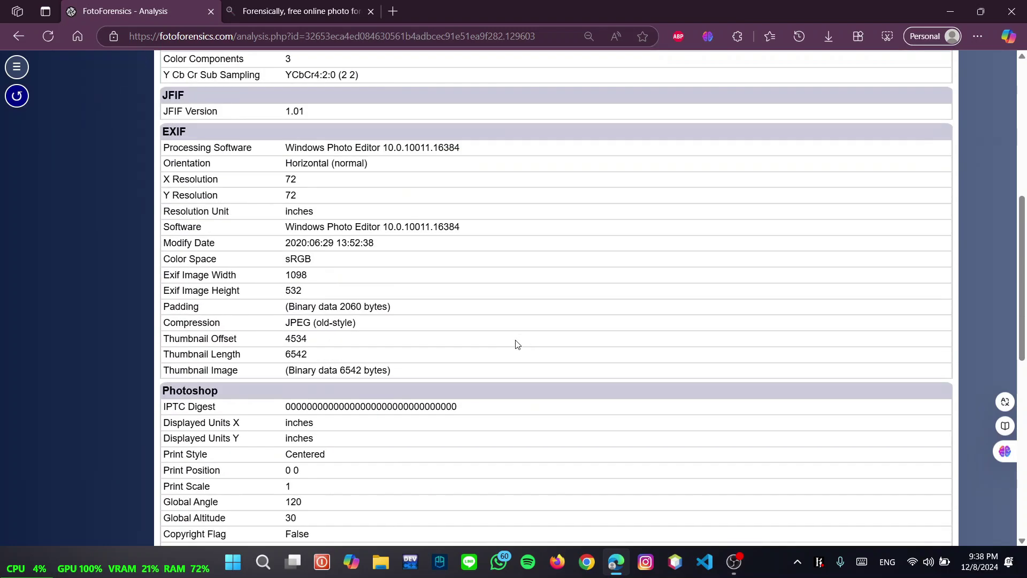
{"action": "scroll", "coordinate": [517, 344], "scroll_direction": "down", "scroll_amount": 3}
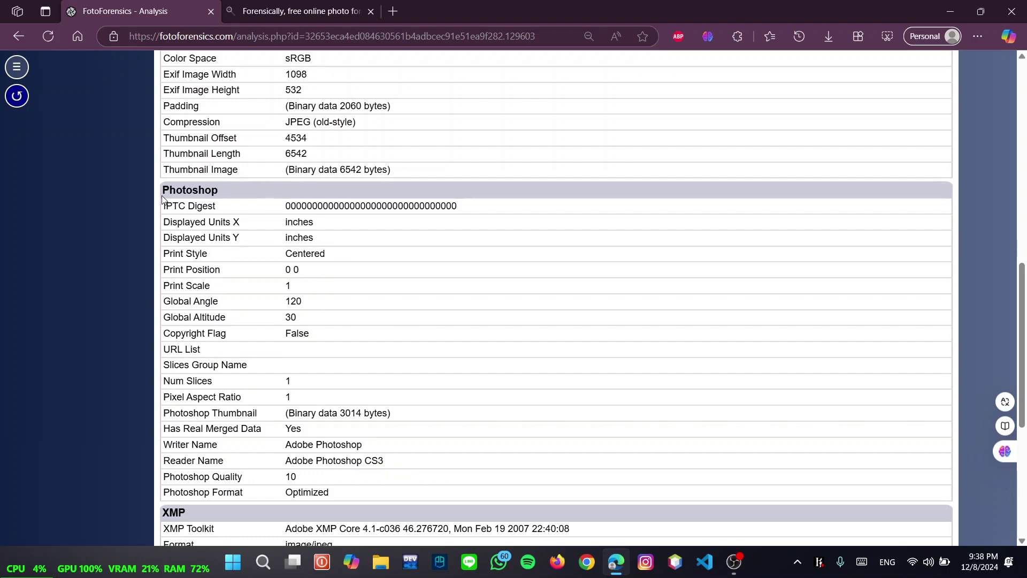
Examine the Photoshop, XMP and Composite metadata of the waterfall photo for traces of editing software
{"action": "left_click_drag", "start_coordinate": [162, 192], "coordinate": [219, 191]}
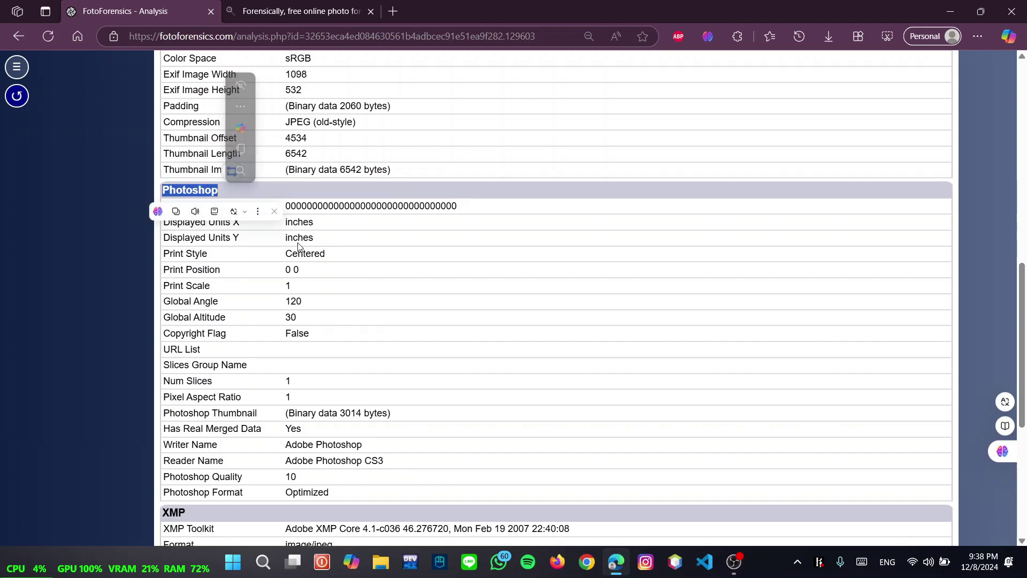
{"action": "scroll", "coordinate": [294, 249], "scroll_direction": "down", "scroll_amount": 6}
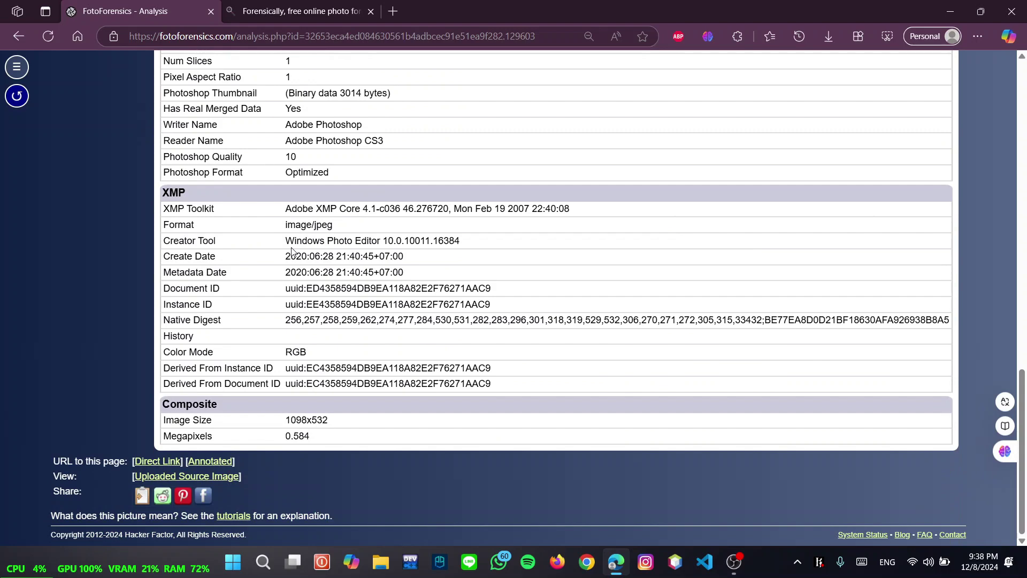
{"action": "scroll", "coordinate": [292, 251], "scroll_direction": "up", "scroll_amount": 4}
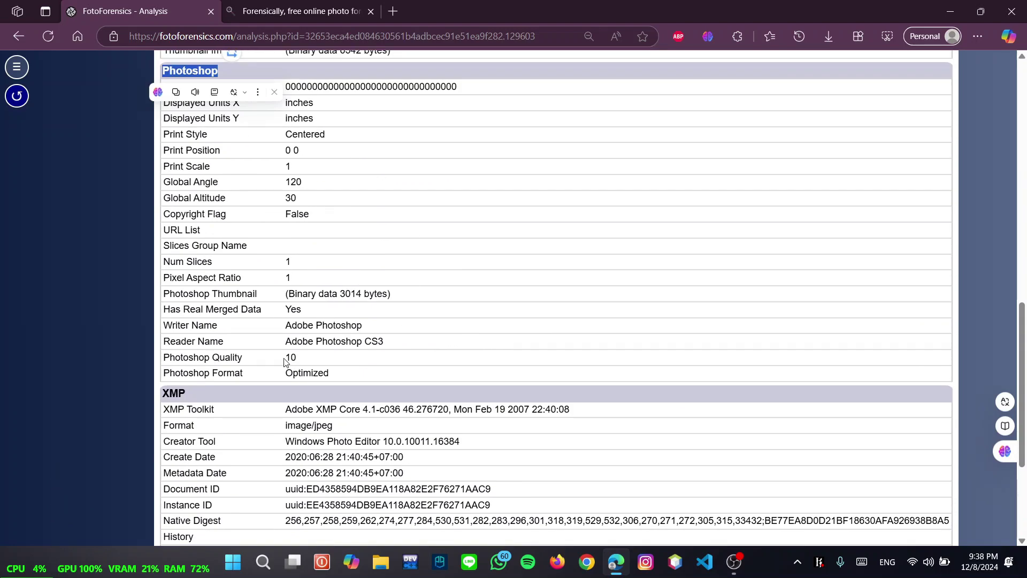
{"action": "scroll", "coordinate": [373, 347], "scroll_direction": "down", "scroll_amount": 2}
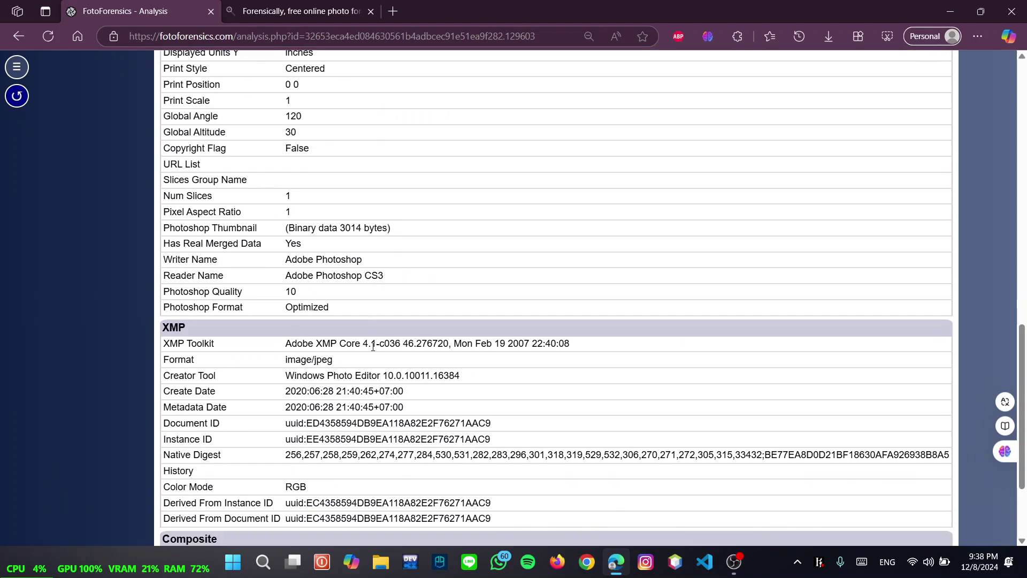
{"action": "scroll", "coordinate": [310, 335], "scroll_direction": "down", "scroll_amount": 1}
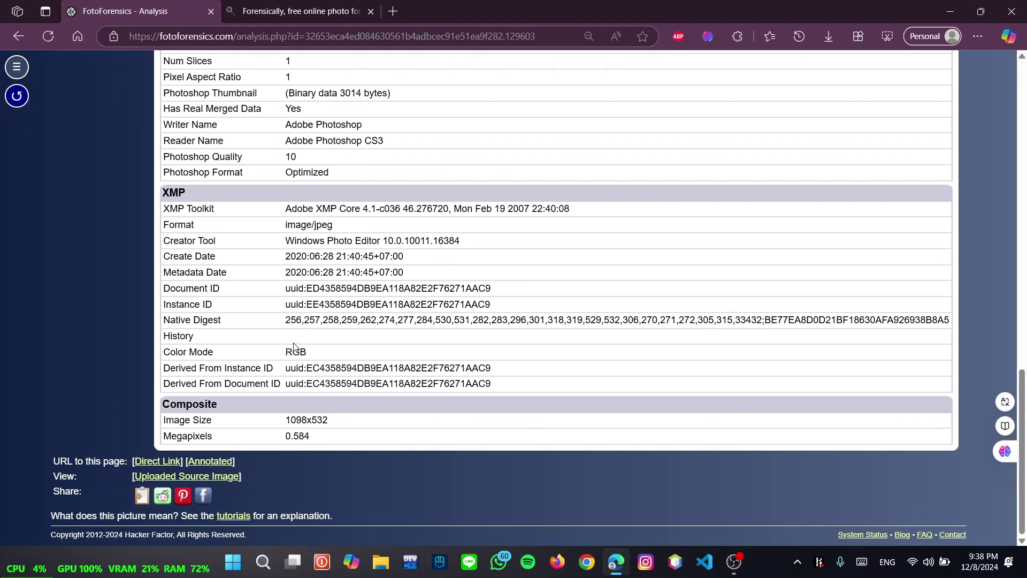
{"action": "scroll", "coordinate": [299, 347], "scroll_direction": "up", "scroll_amount": 5}
{"action": "scroll", "coordinate": [311, 353], "scroll_direction": "up", "scroll_amount": 15}
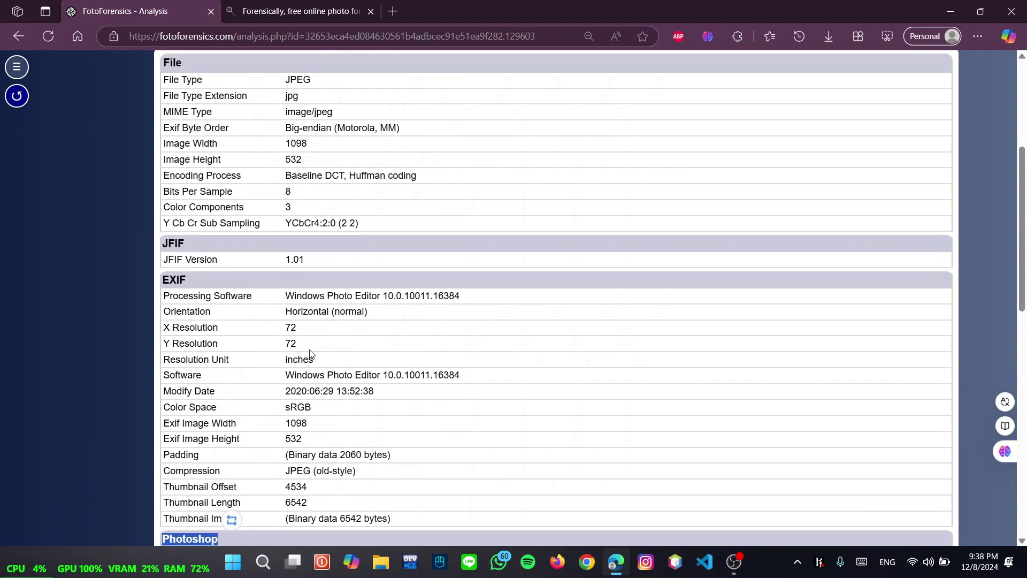
{"action": "mouse_move", "coordinate": [436, 266]}
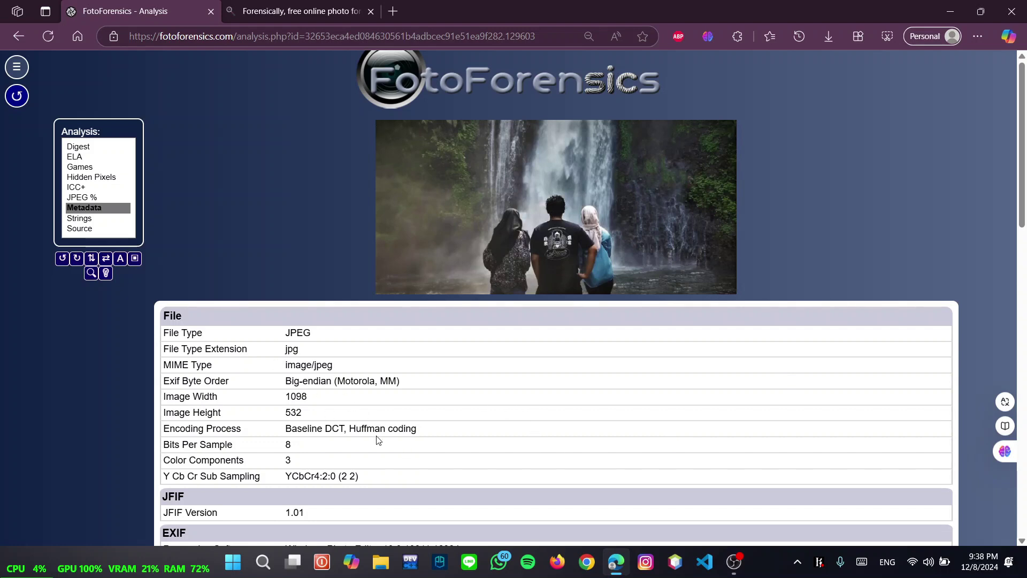
{"action": "scroll", "coordinate": [378, 439], "scroll_direction": "down", "scroll_amount": 3}
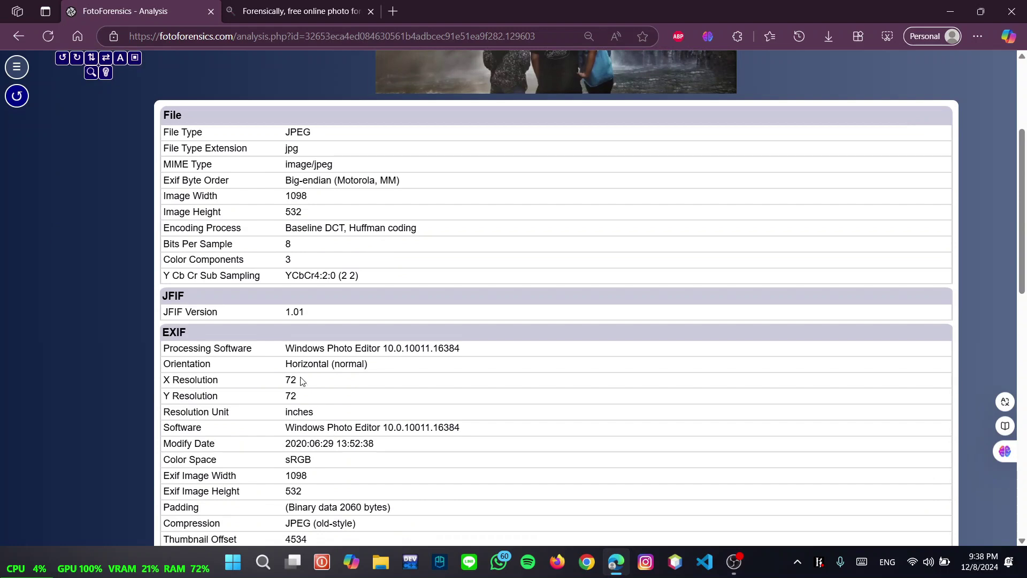
{"action": "scroll", "coordinate": [289, 360], "scroll_direction": "up", "scroll_amount": 3}
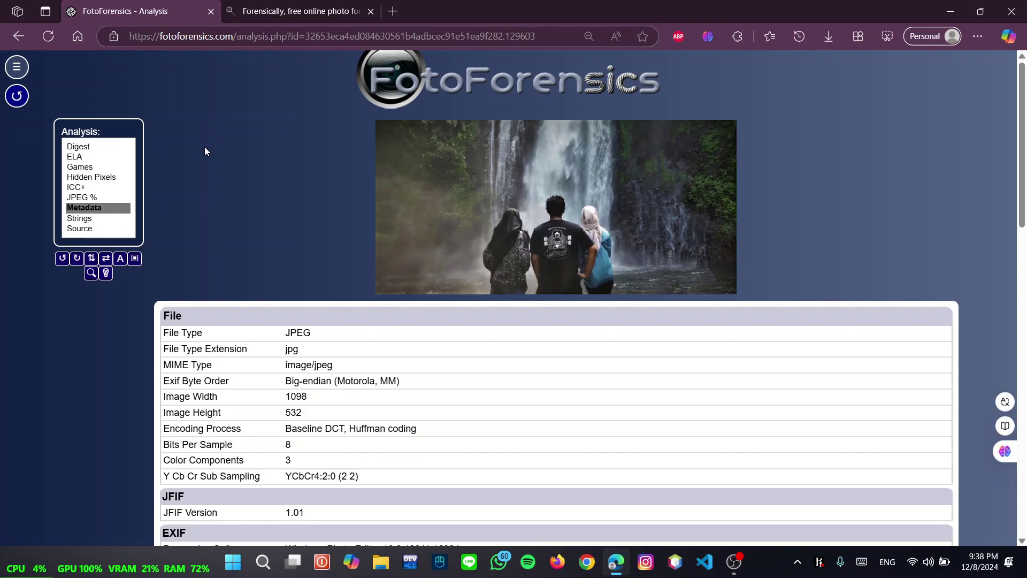
Switch to Forensically and set the Magnifier's magnification to 6 for the sample UFO image
{"action": "left_click", "coordinate": [279, 16]}
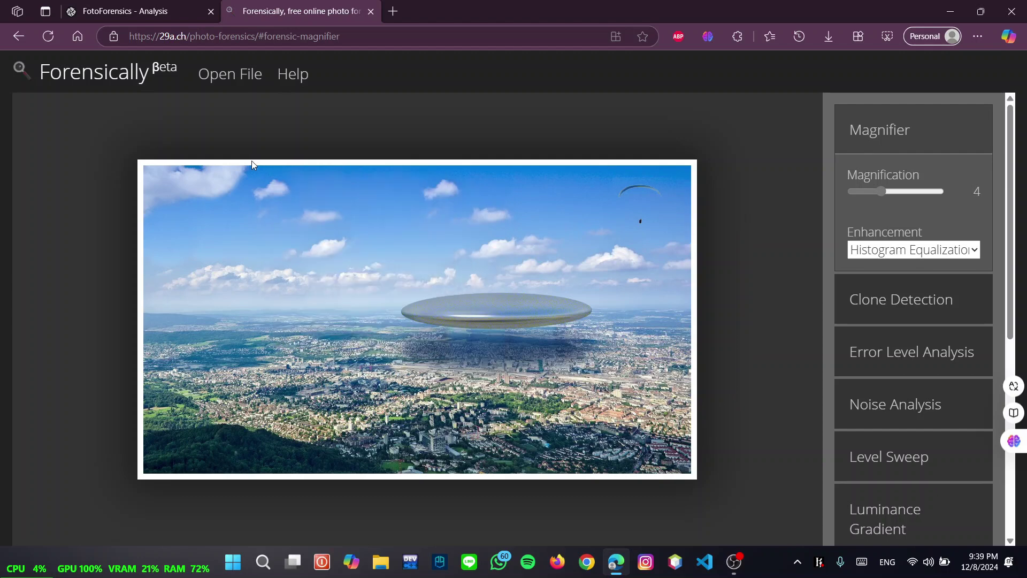
{"action": "left_click", "coordinate": [226, 75]}
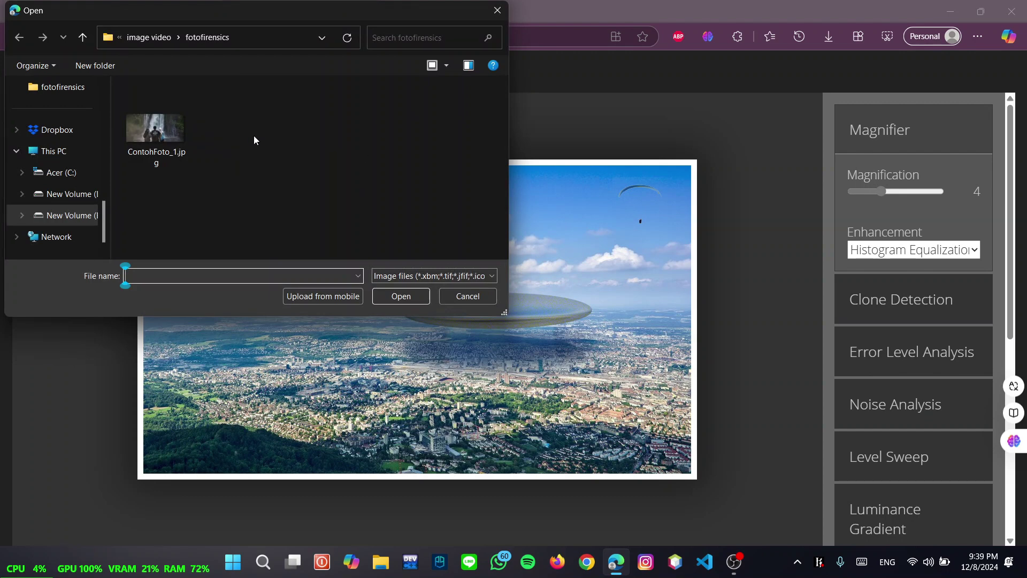
{"action": "left_click", "coordinate": [498, 16]}
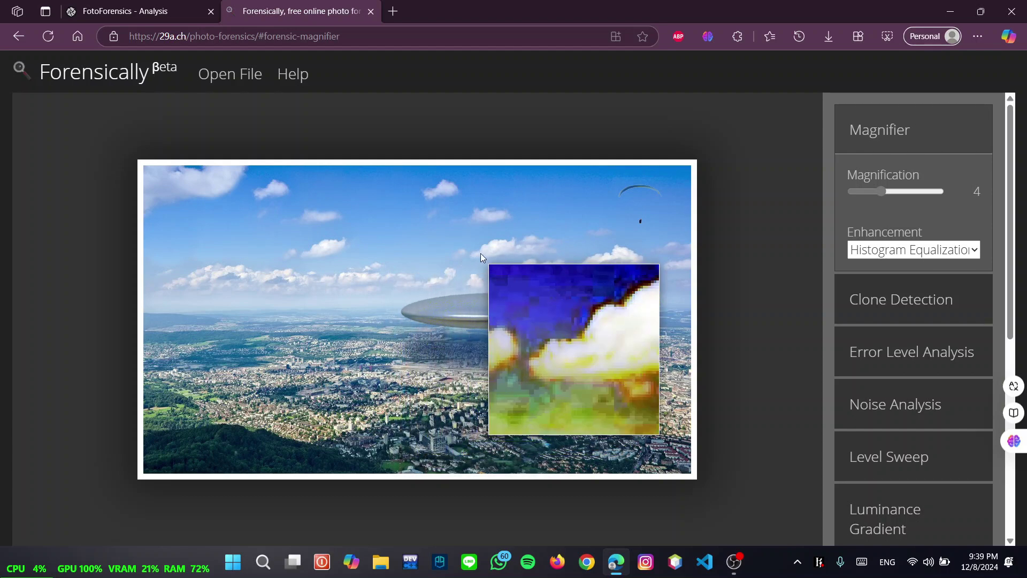
{"action": "left_click_drag", "start_coordinate": [881, 191], "coordinate": [911, 191]}
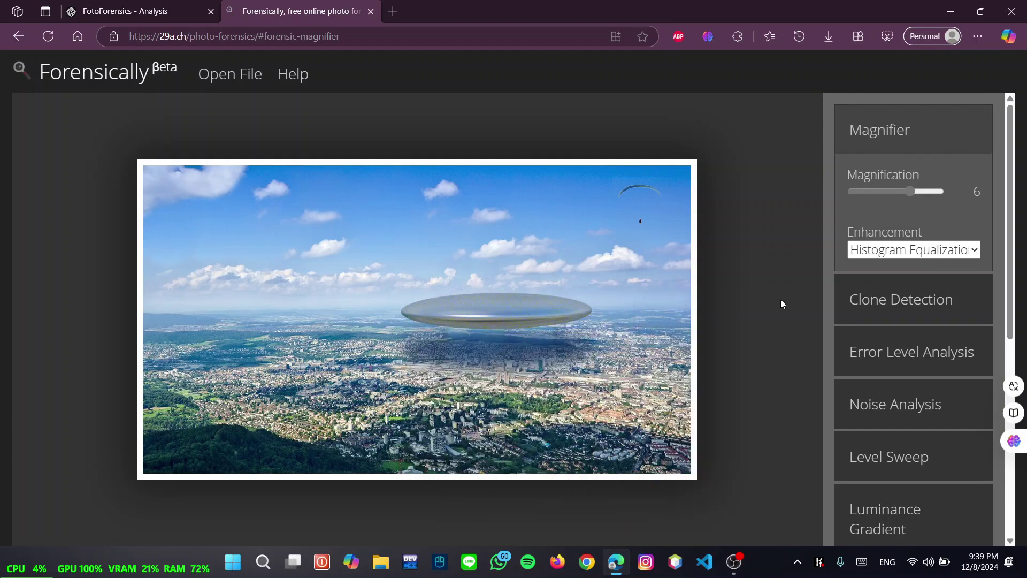
Run Clone Detection on the sample image with minimal similarity 0.34, minimal detail 0.65 and block size 2
{"action": "left_click", "coordinate": [887, 307]}
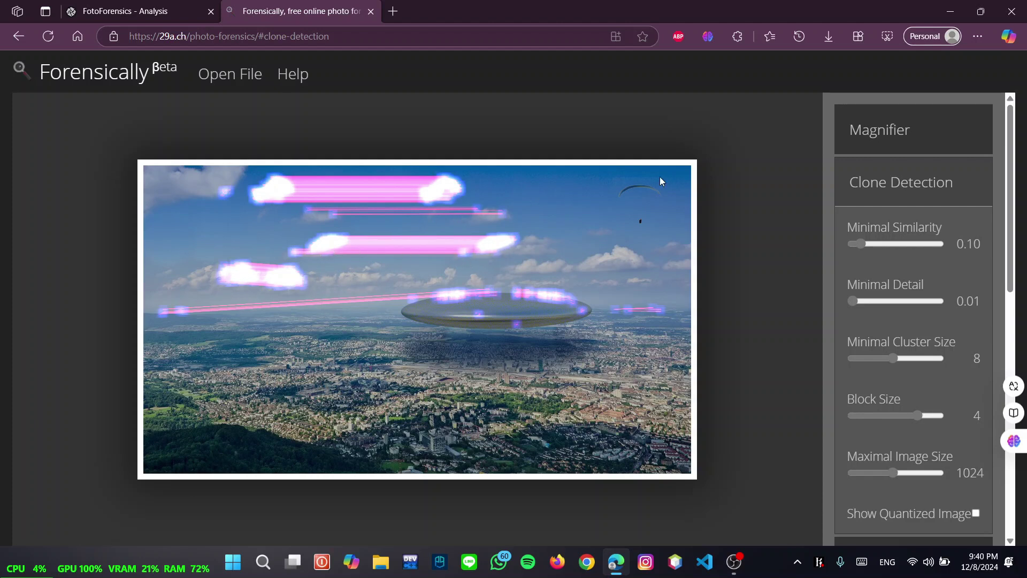
{"action": "scroll", "coordinate": [883, 209], "scroll_direction": "down", "scroll_amount": 1}
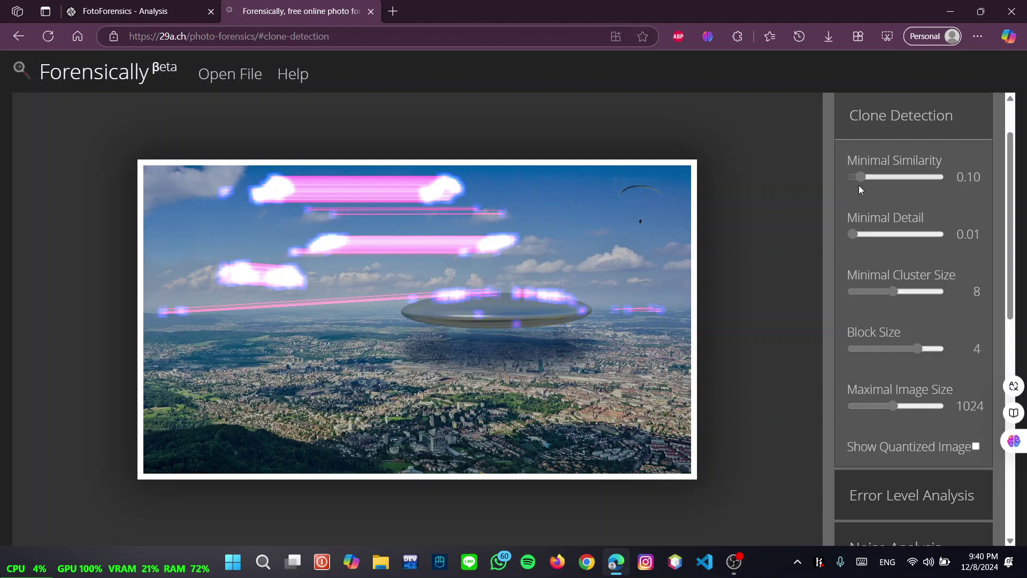
{"action": "left_click_drag", "start_coordinate": [859, 182], "coordinate": [881, 184]}
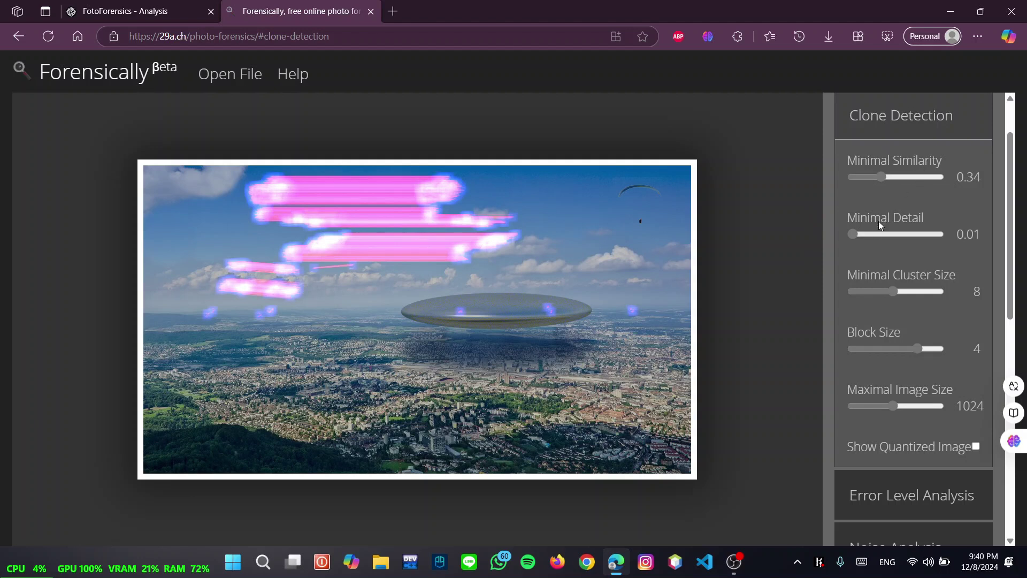
{"action": "left_click_drag", "start_coordinate": [861, 234], "coordinate": [867, 235]}
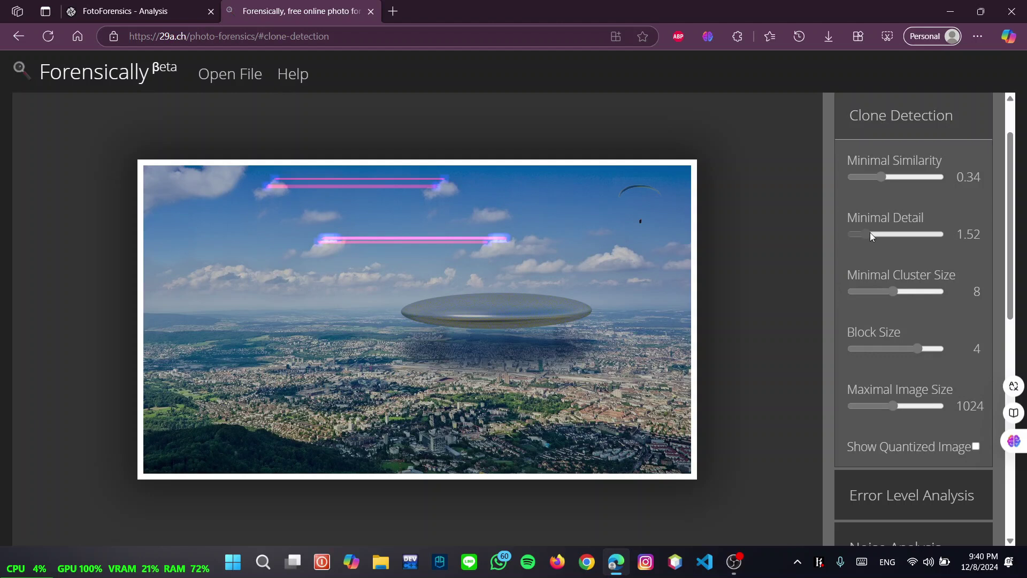
{"action": "left_click_drag", "start_coordinate": [870, 232], "coordinate": [858, 234]}
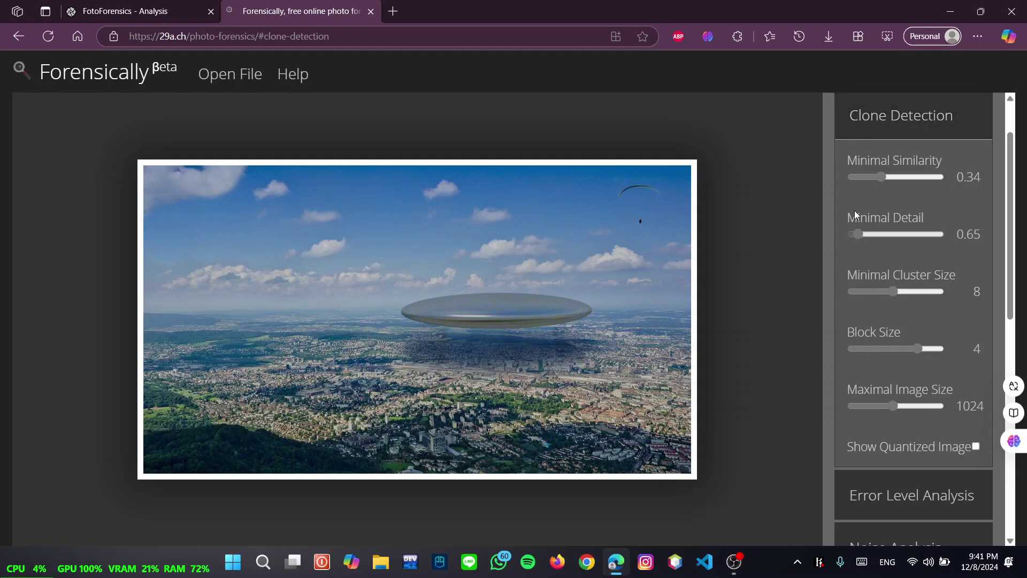
{"action": "left_click_drag", "start_coordinate": [918, 349], "coordinate": [874, 348]}
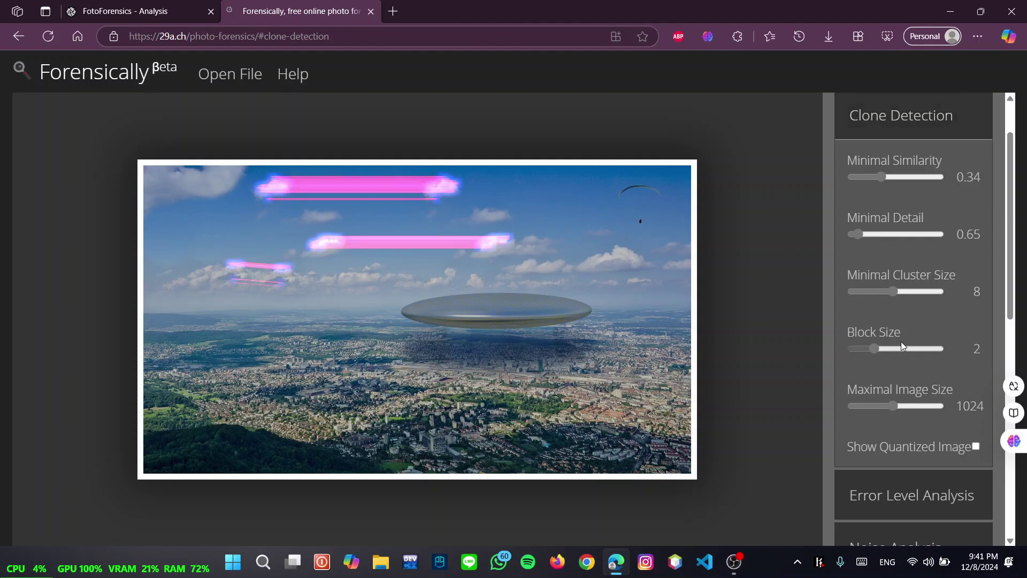
Run Error Level Analysis on the sample image with JPEG quality 85 and error scale 14
{"action": "scroll", "coordinate": [859, 459], "scroll_direction": "down", "scroll_amount": 2}
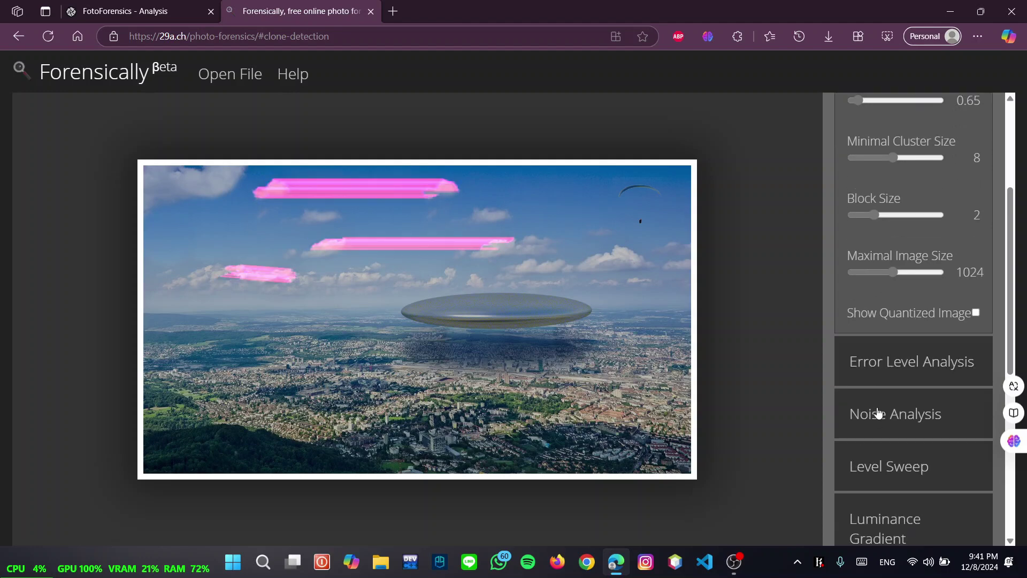
{"action": "left_click", "coordinate": [878, 365]}
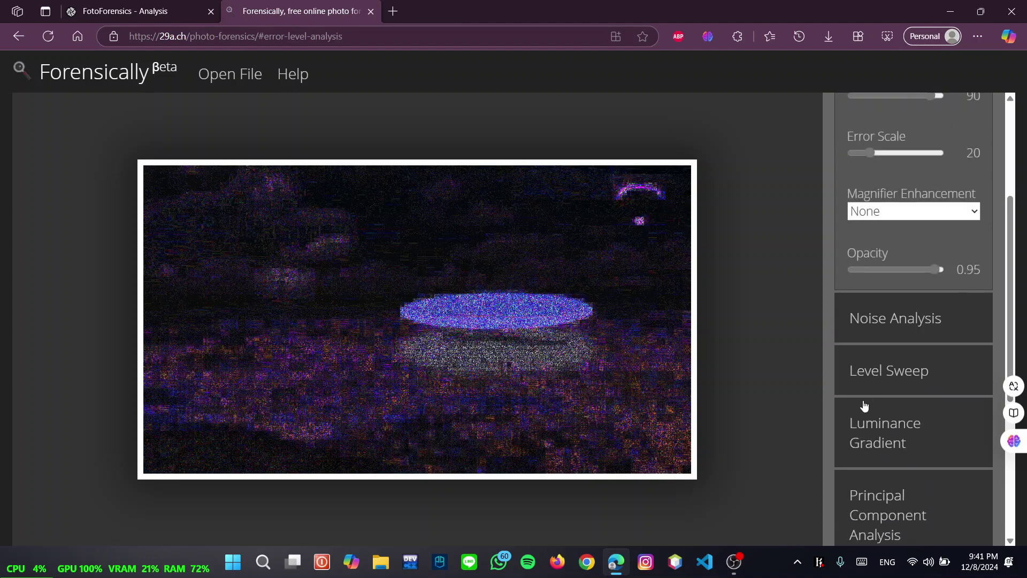
{"action": "scroll", "coordinate": [897, 375], "scroll_direction": "up", "scroll_amount": 4}
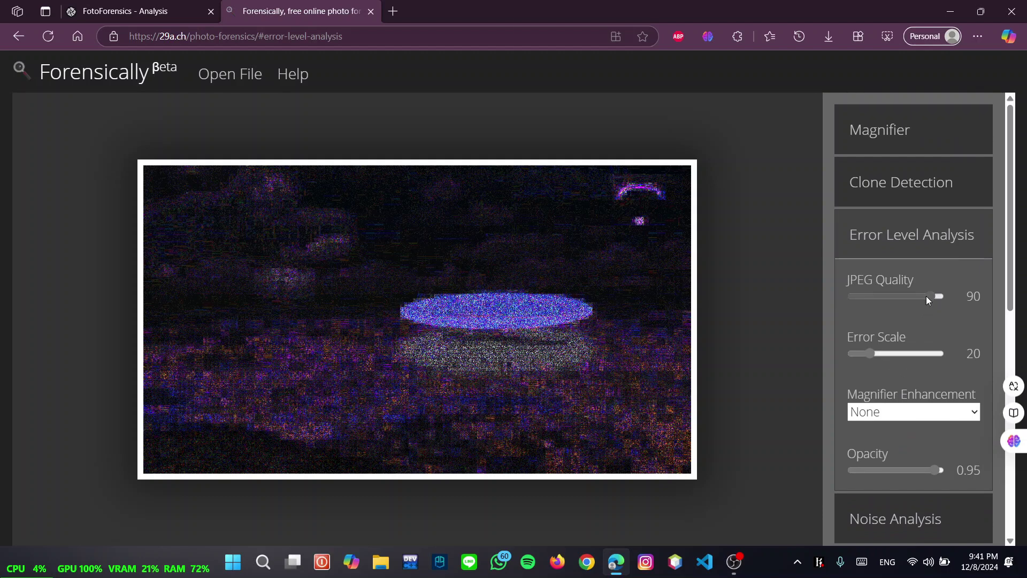
{"action": "left_click_drag", "start_coordinate": [926, 296], "coordinate": [903, 296]}
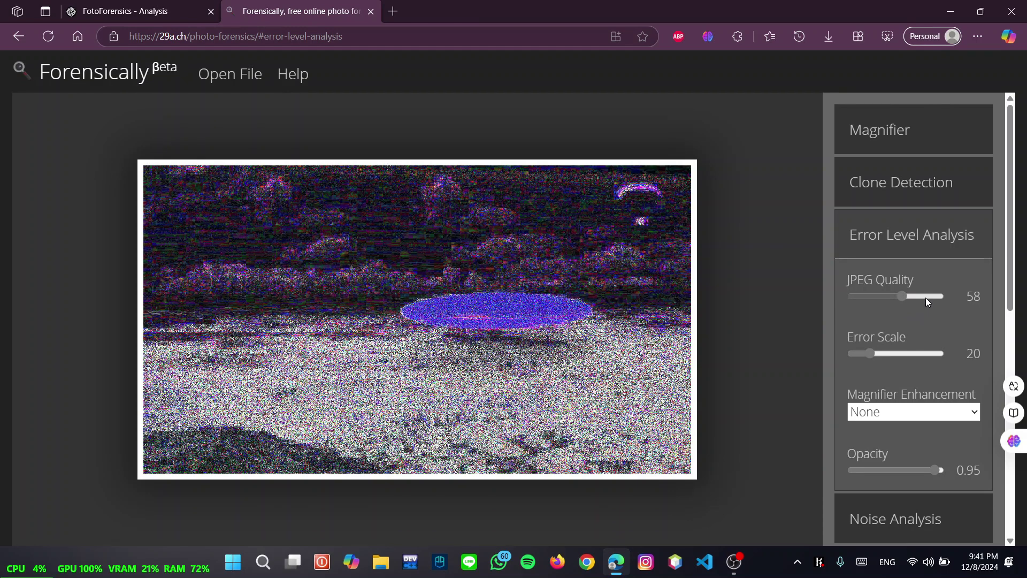
{"action": "left_click", "coordinate": [925, 297]}
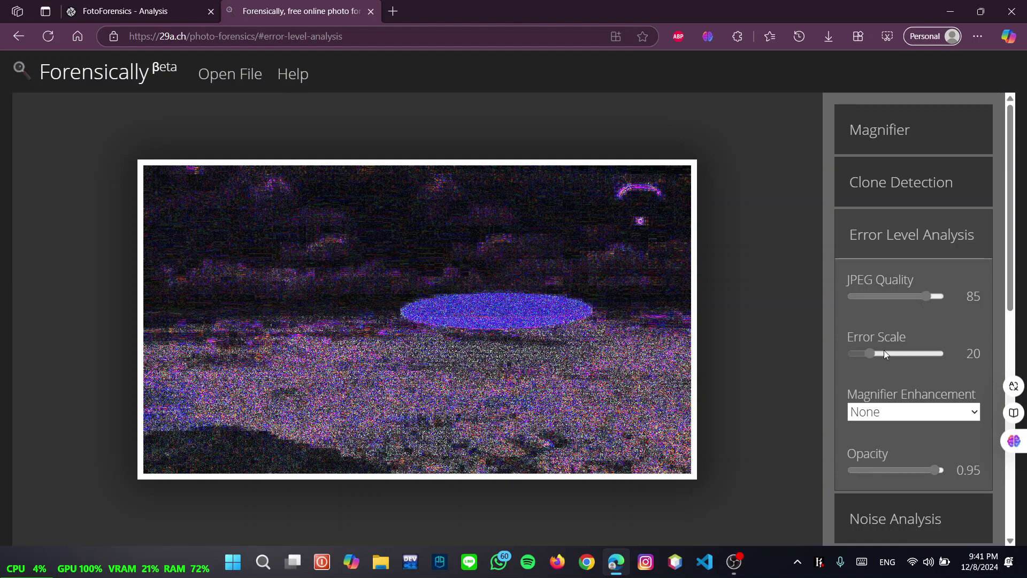
{"action": "left_click", "coordinate": [901, 353]}
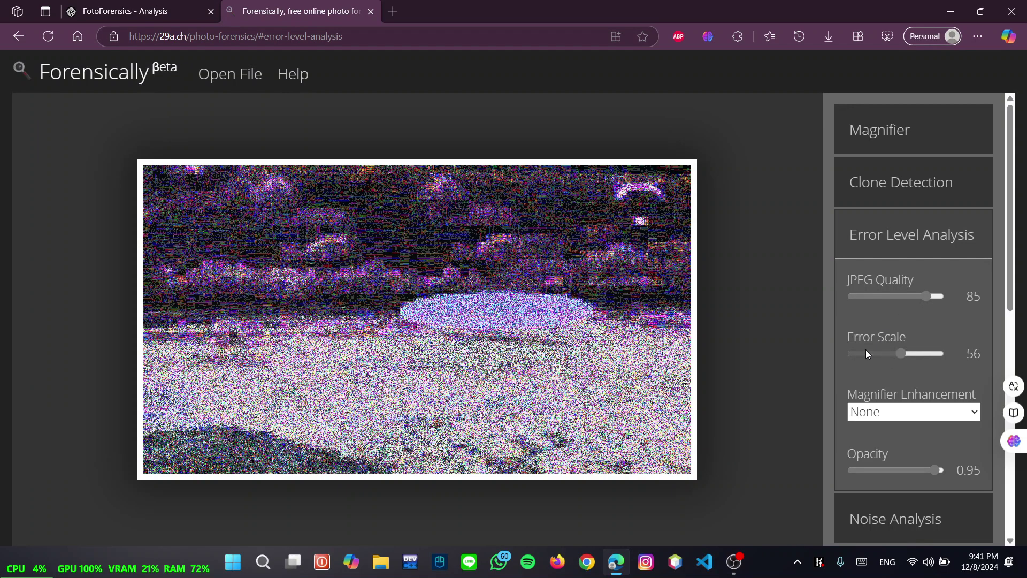
{"action": "left_click", "coordinate": [864, 353]}
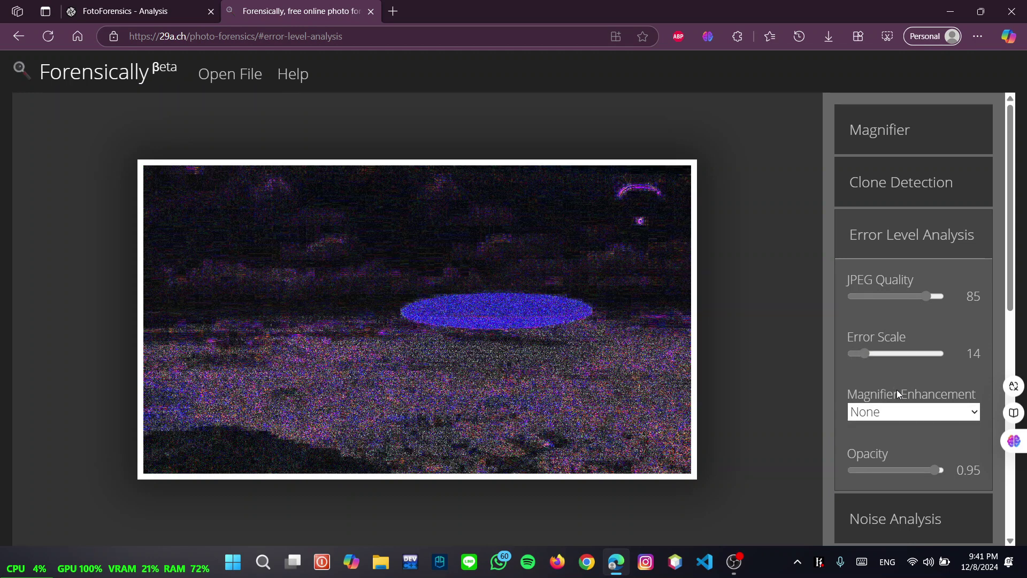
Set the error level analysis to JPEG quality 89 and lower its opacity to 0.00
{"action": "left_click", "coordinate": [900, 467]}
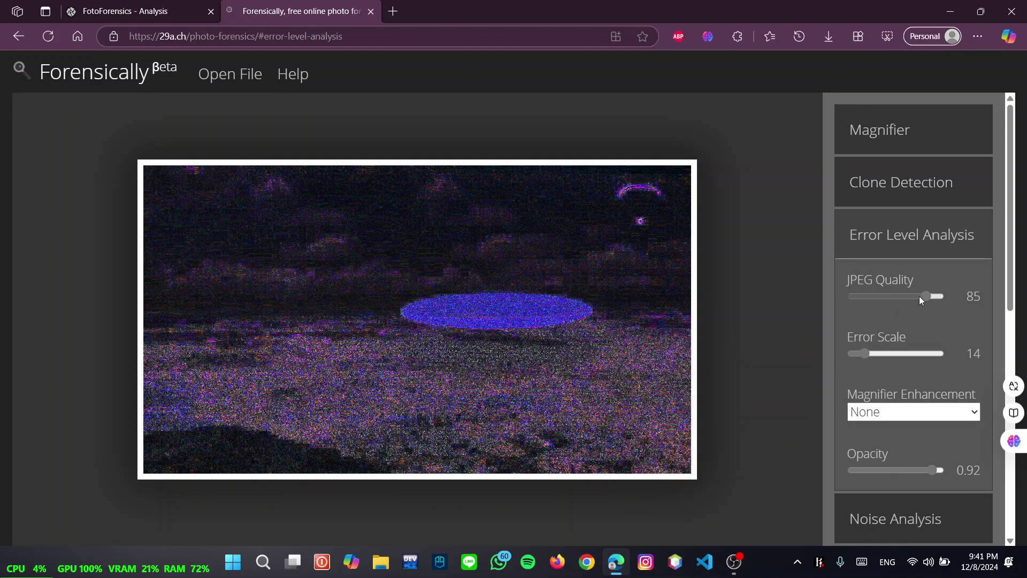
{"action": "mouse_move", "coordinate": [924, 296]}
{"action": "left_mouse_down"}
{"action": "mouse_move", "coordinate": [897, 298]}
{"action": "mouse_move", "coordinate": [930, 289]}
{"action": "left_mouse_up"}
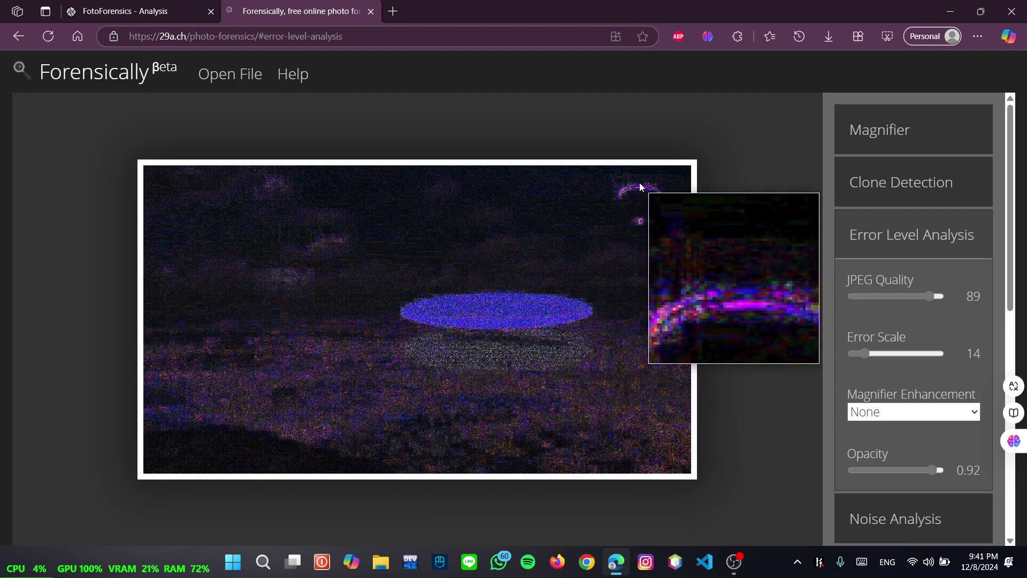
{"action": "left_click_drag", "start_coordinate": [932, 470], "coordinate": [852, 470]}
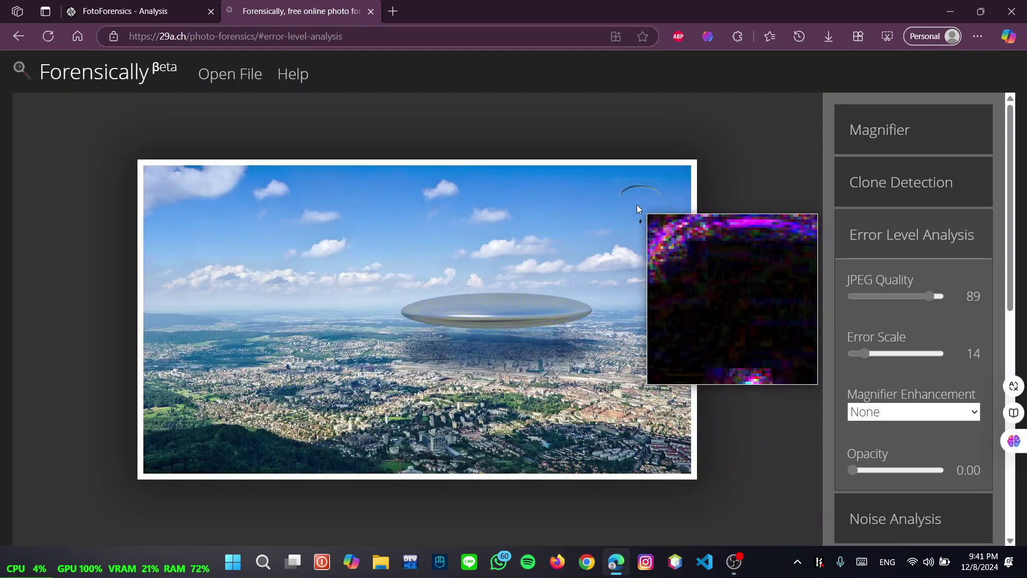
Compare the error level analysis with the original photo by alternating its opacity between minimum and maximum, ending at 1.00
{"action": "left_click_drag", "start_coordinate": [859, 471], "coordinate": [961, 473]}
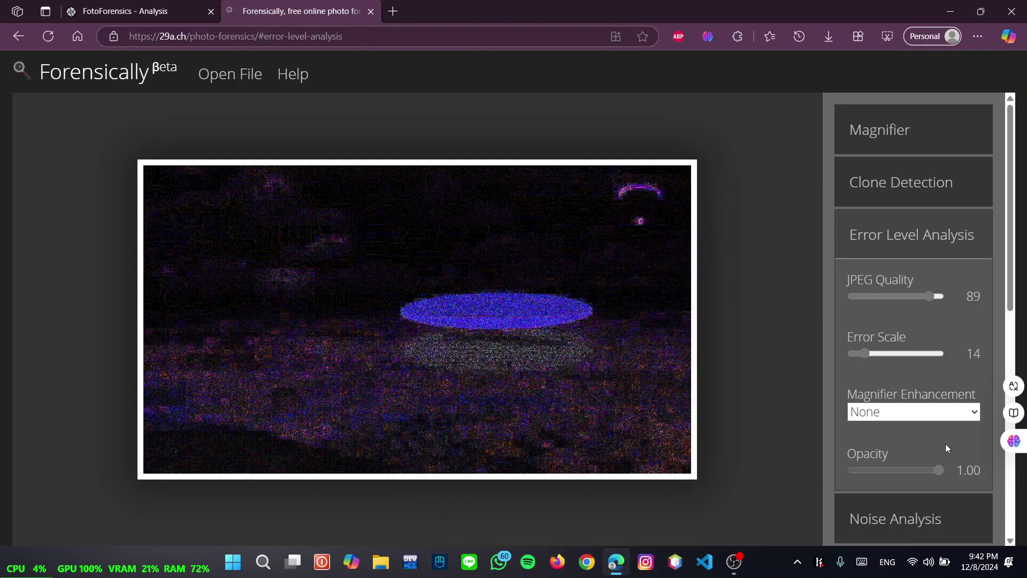
{"action": "left_click_drag", "start_coordinate": [939, 470], "coordinate": [797, 468]}
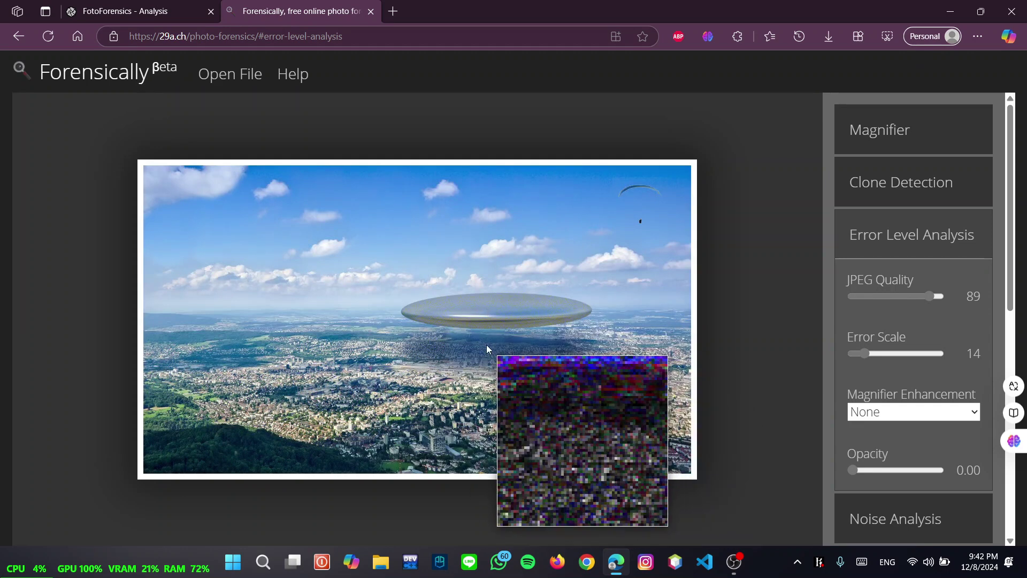
{"action": "left_click", "coordinate": [940, 471]}
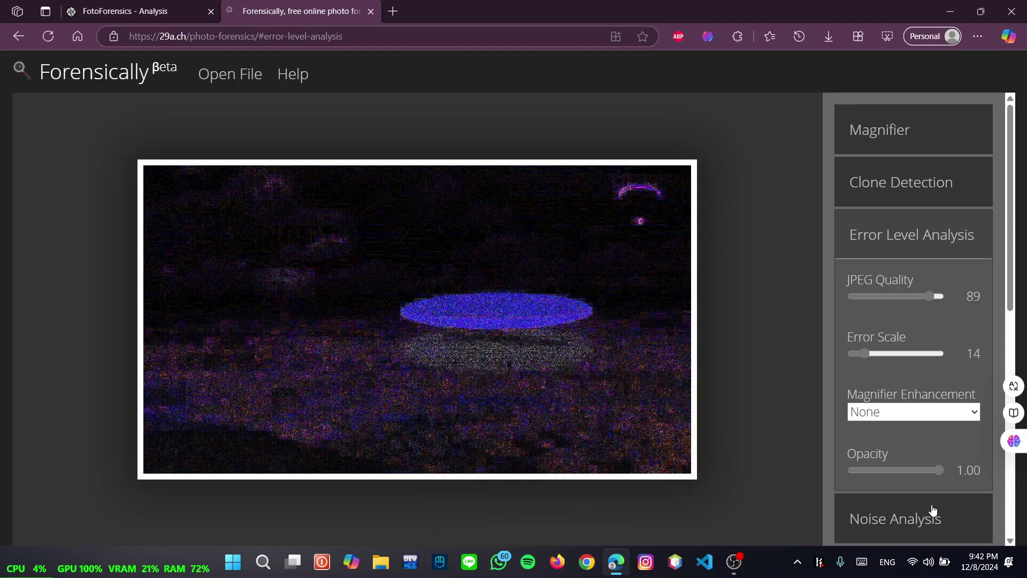
{"action": "left_click", "coordinate": [859, 471]}
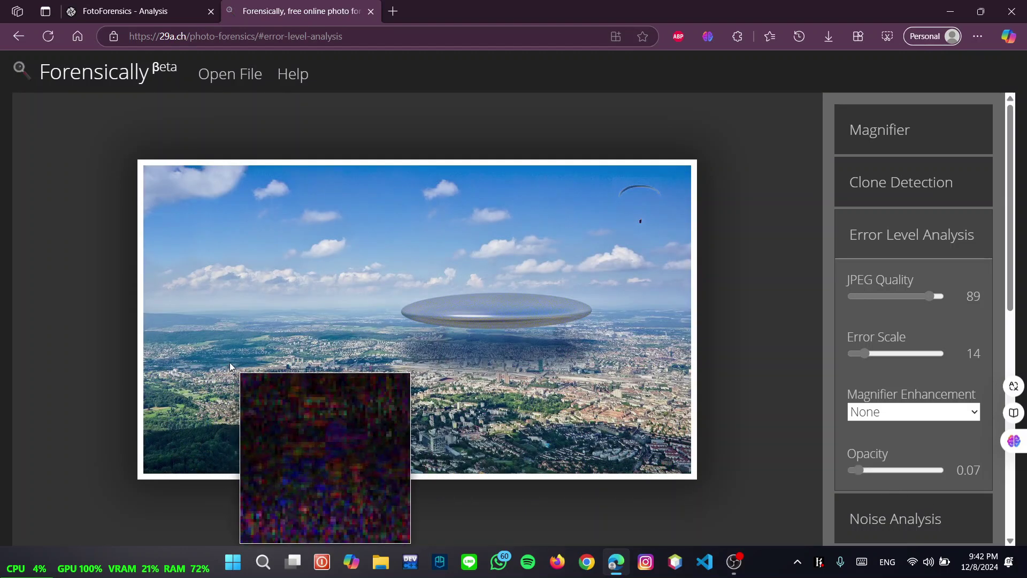
{"action": "left_click", "coordinate": [942, 471]}
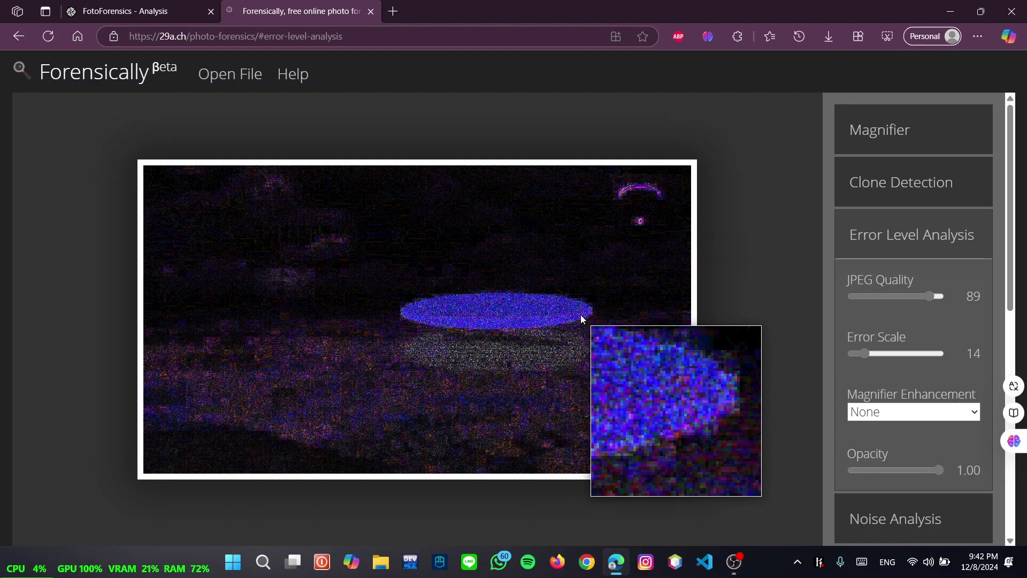
Run Noise Analysis on the sample UFO image
{"action": "scroll", "coordinate": [894, 367], "scroll_direction": "down", "scroll_amount": 3}
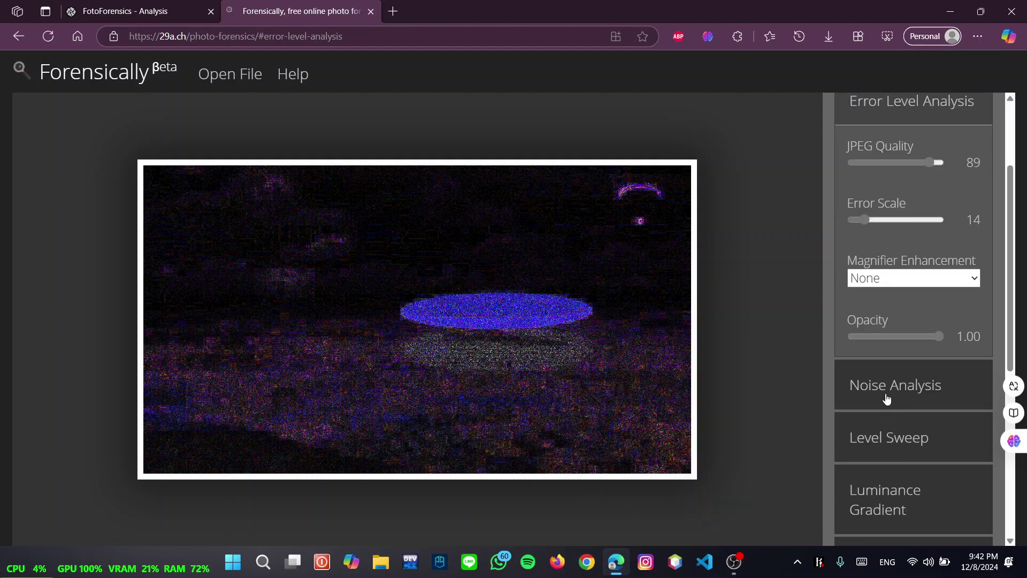
{"action": "left_click", "coordinate": [877, 409]}
Review the sample image's metadata from the camera details through to the embedded thumbnail
{"action": "scroll", "coordinate": [876, 407], "scroll_direction": "down", "scroll_amount": 6}
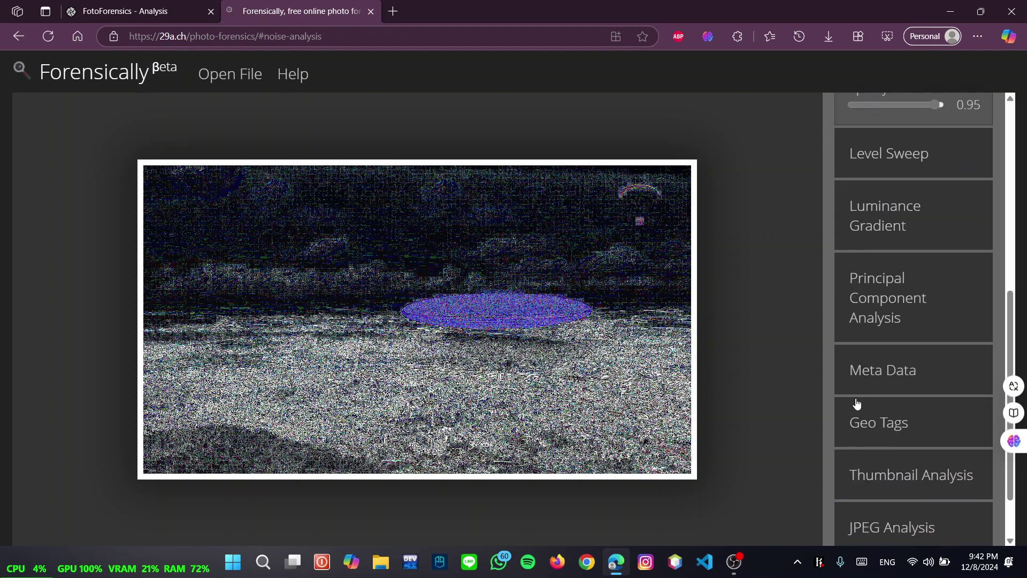
{"action": "left_click", "coordinate": [897, 314]}
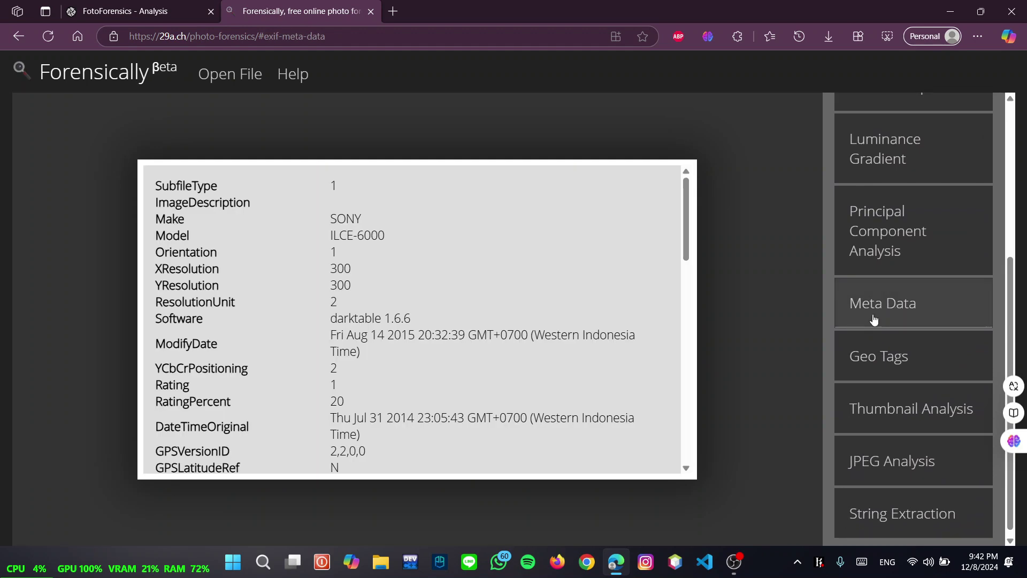
{"action": "scroll", "coordinate": [300, 306], "scroll_direction": "down", "scroll_amount": 2}
{"action": "scroll", "coordinate": [299, 303], "scroll_direction": "down", "scroll_amount": 5}
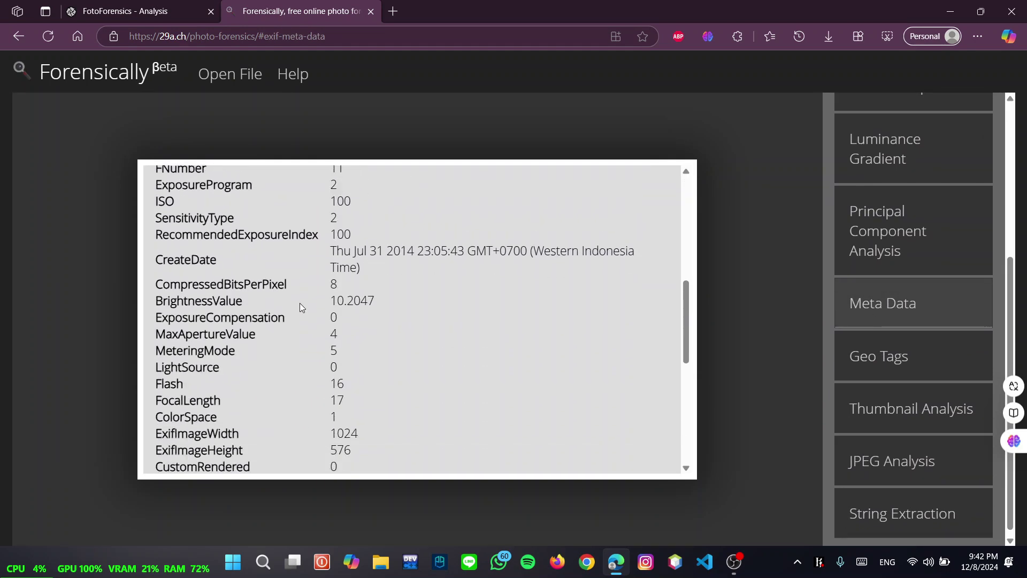
{"action": "scroll", "coordinate": [300, 303], "scroll_direction": "up", "scroll_amount": 4}
{"action": "scroll", "coordinate": [320, 277], "scroll_direction": "down", "scroll_amount": 10}
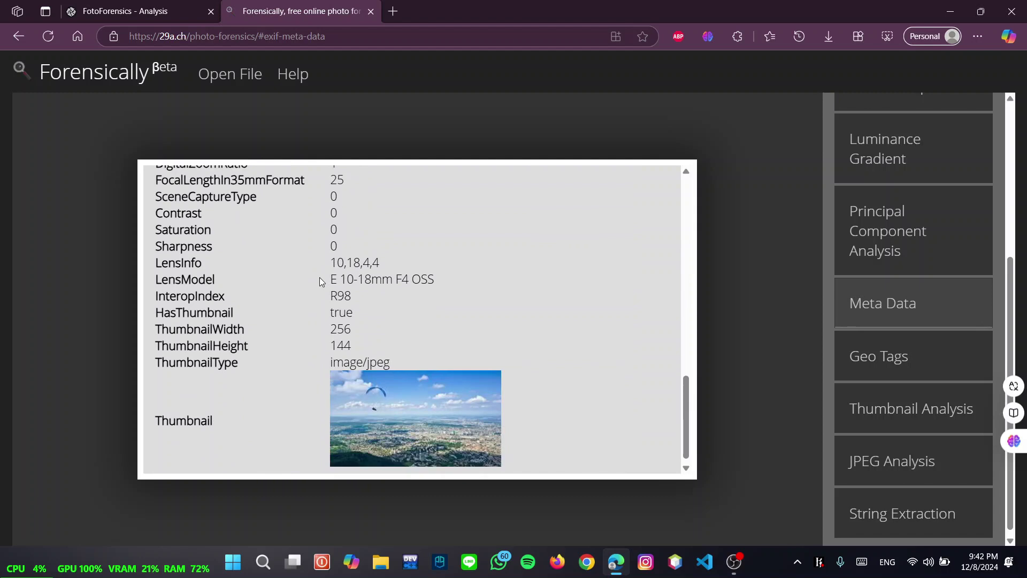
{"action": "scroll", "coordinate": [297, 281], "scroll_direction": "down", "scroll_amount": 1}
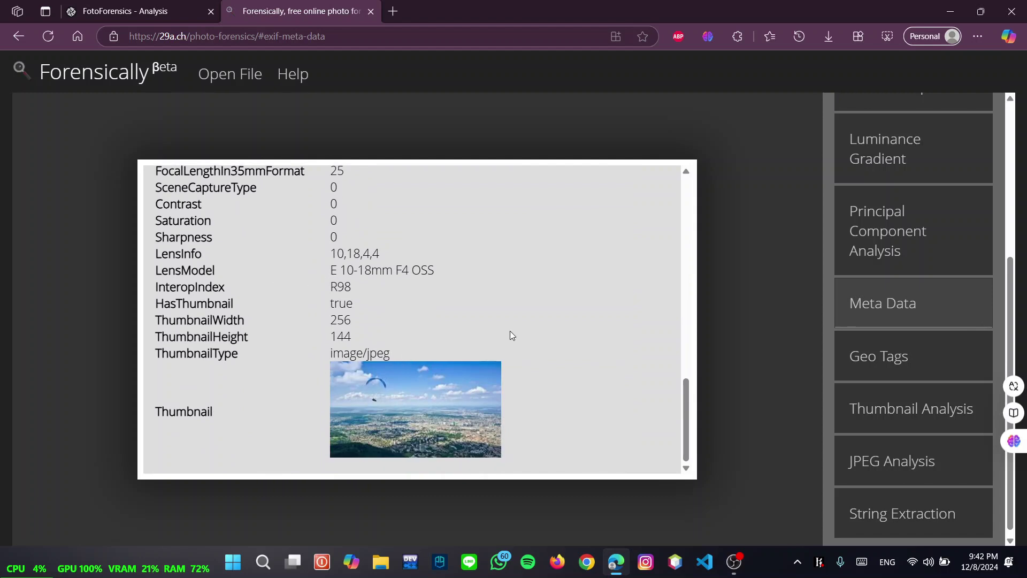
View the sample image's geotagged location on Google Maps and return to Forensically
{"action": "left_click", "coordinate": [888, 369]}
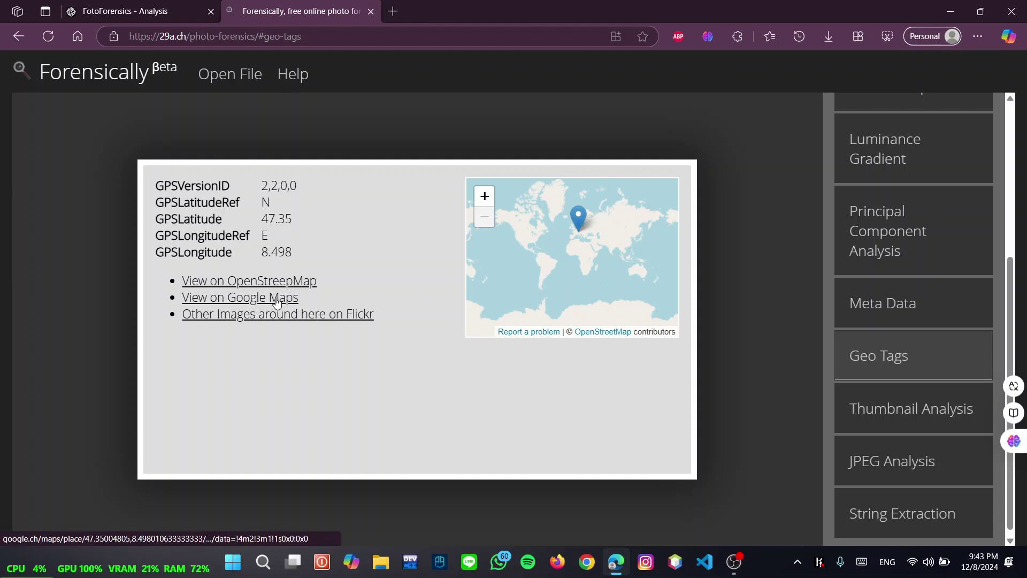
{"action": "left_click", "coordinate": [278, 301]}
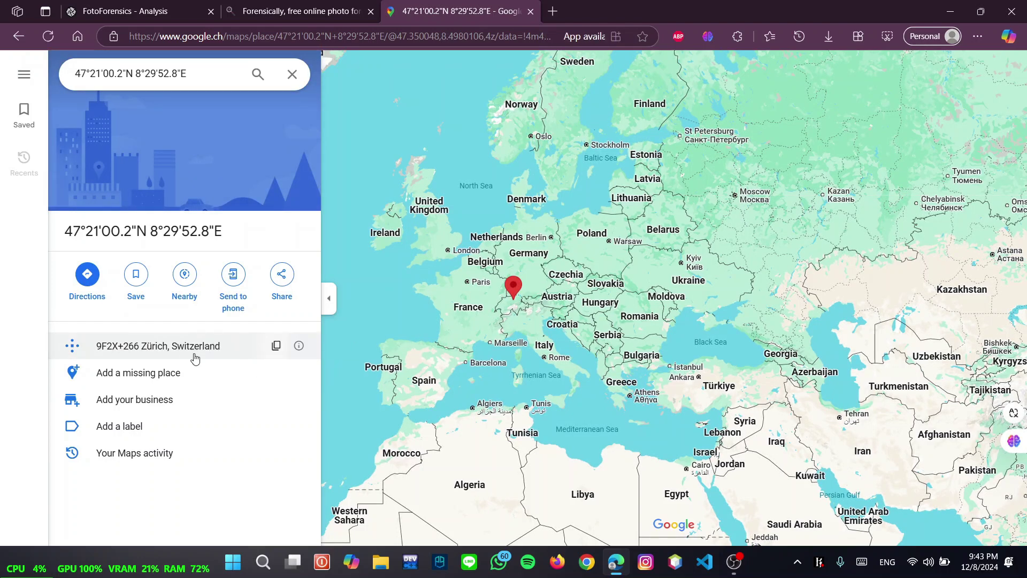
{"action": "left_click", "coordinate": [321, 14]}
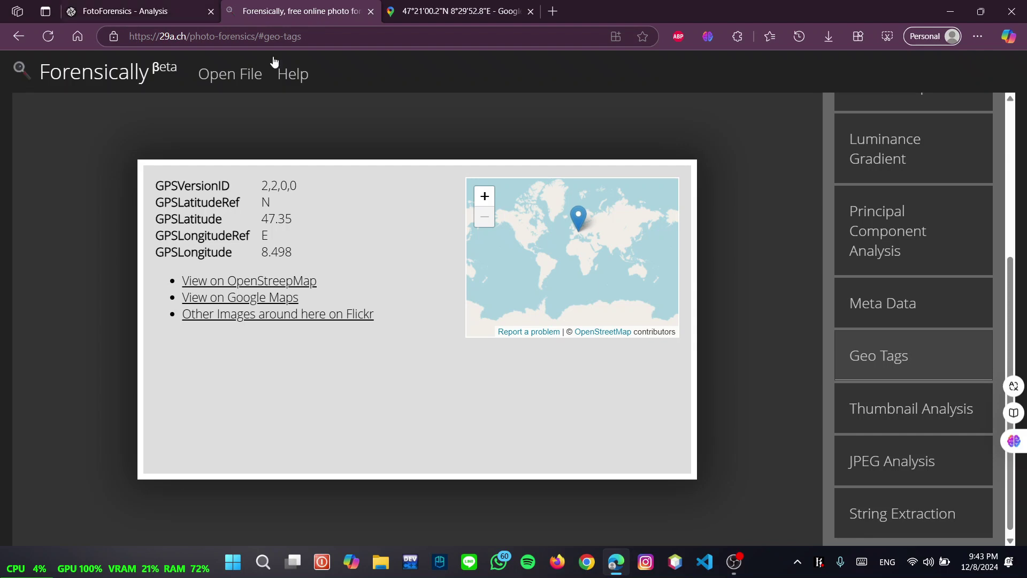
View the sample image's JPEG Analysis and go back to its Geo Tags
{"action": "left_click", "coordinate": [897, 473]}
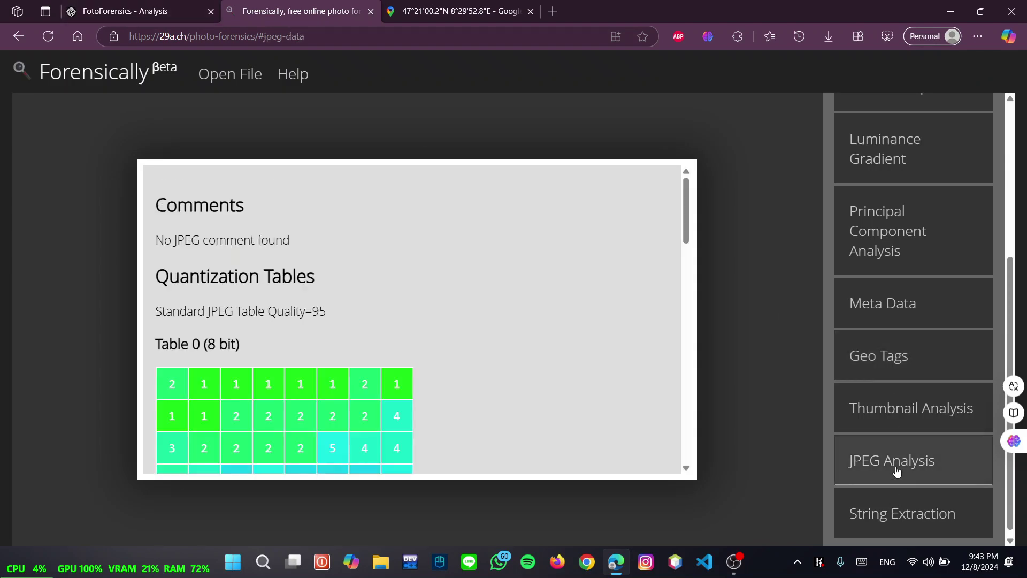
{"action": "left_click", "coordinate": [899, 369]}
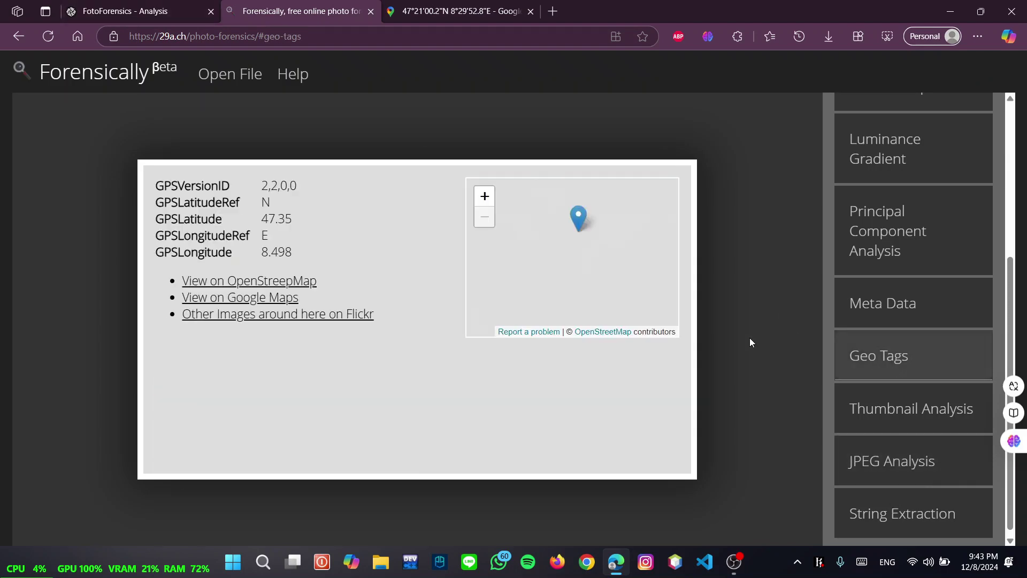